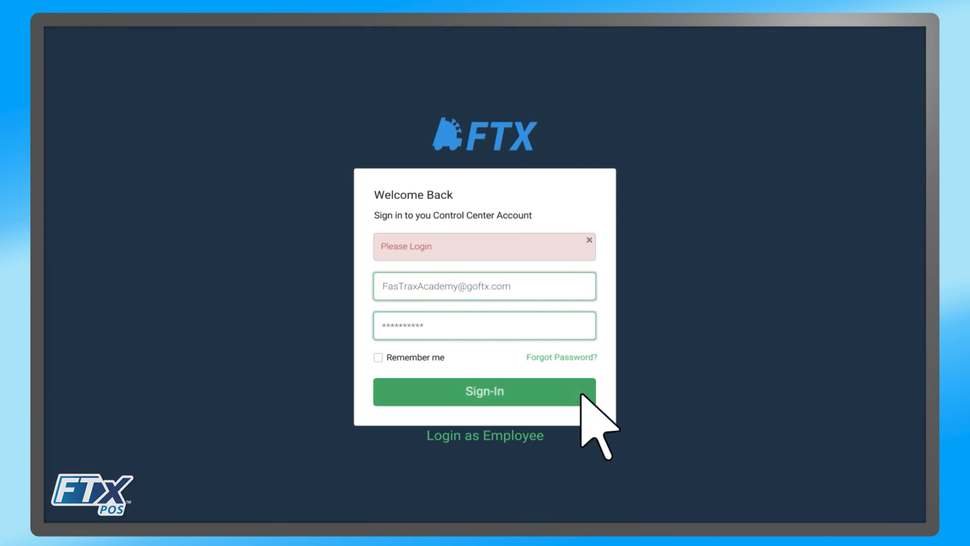
Sign in to the FasTrax Solutions Control Center account to reach the dashboard Messages list.
click(490, 393)
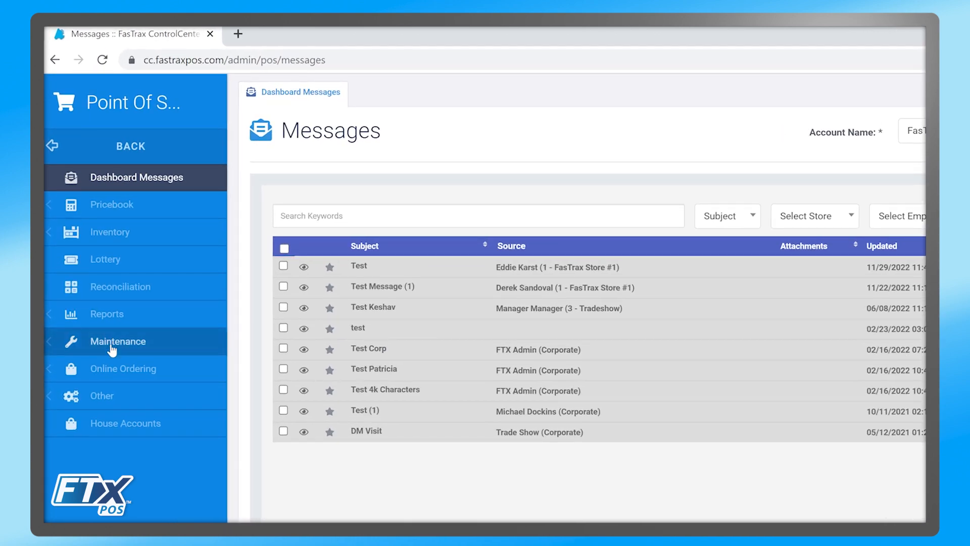
Go to Maintenance > Vendors and show the empty EDI Setup list.
click(112, 344)
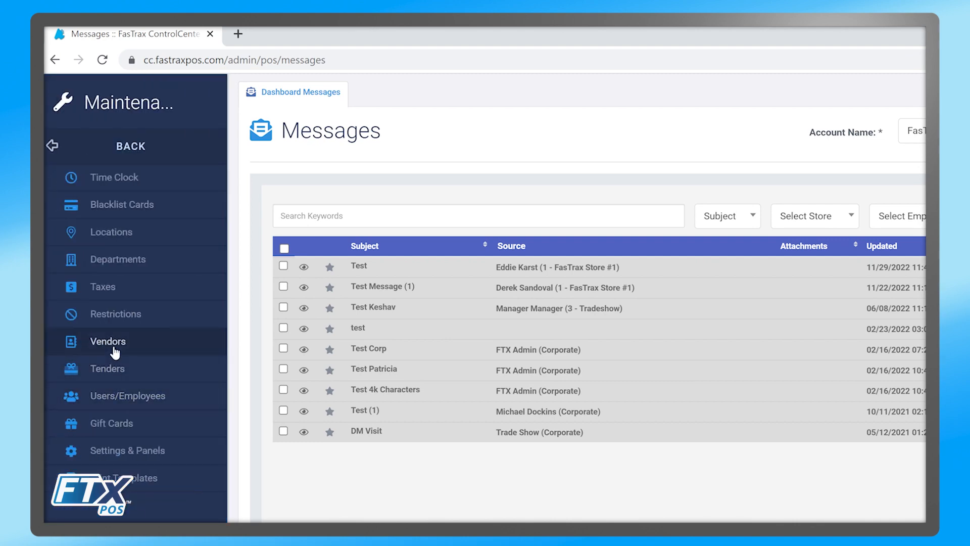
click(115, 352)
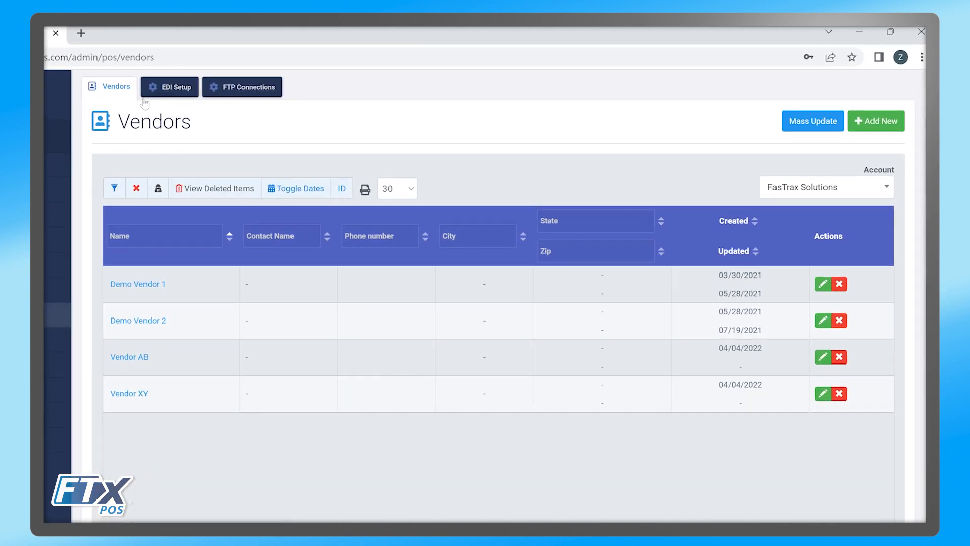
click(278, 80)
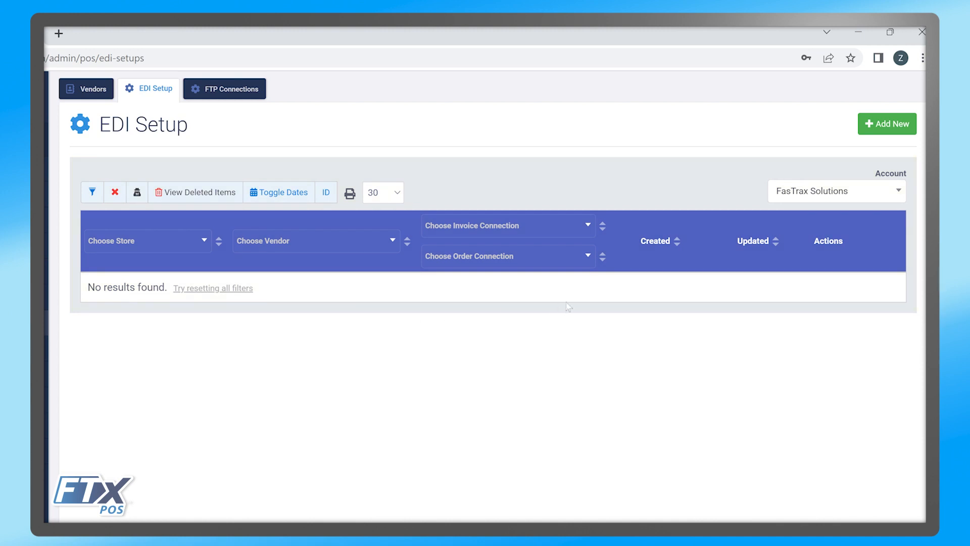
Add a new EDI setup for store 1 - FasTrax Store #1 and vendor Demo Vendor 1.
click(888, 125)
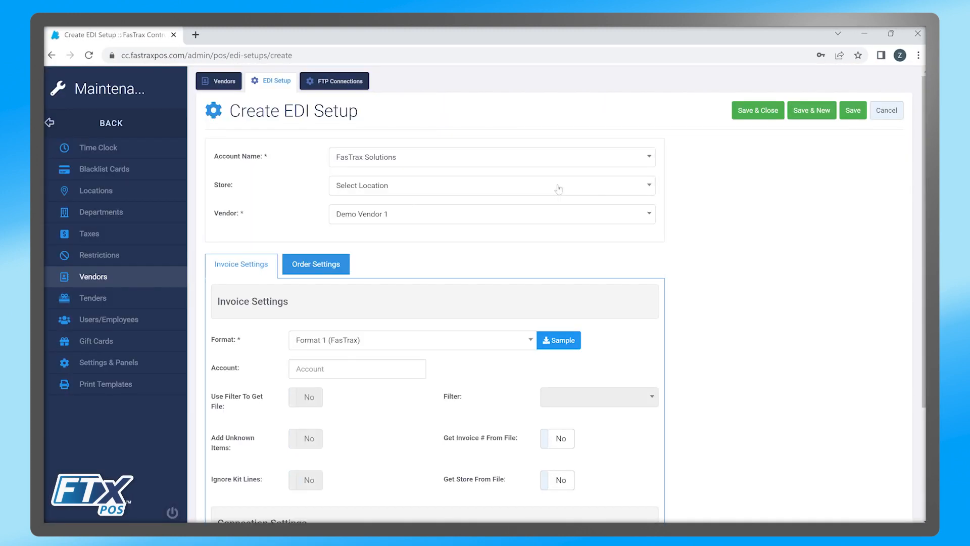
click(382, 185)
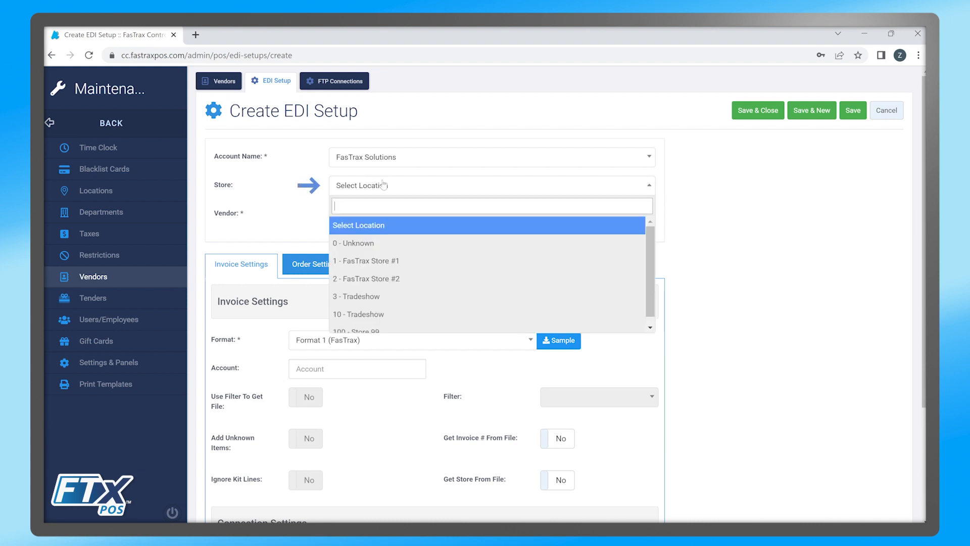
click(382, 260)
click(380, 218)
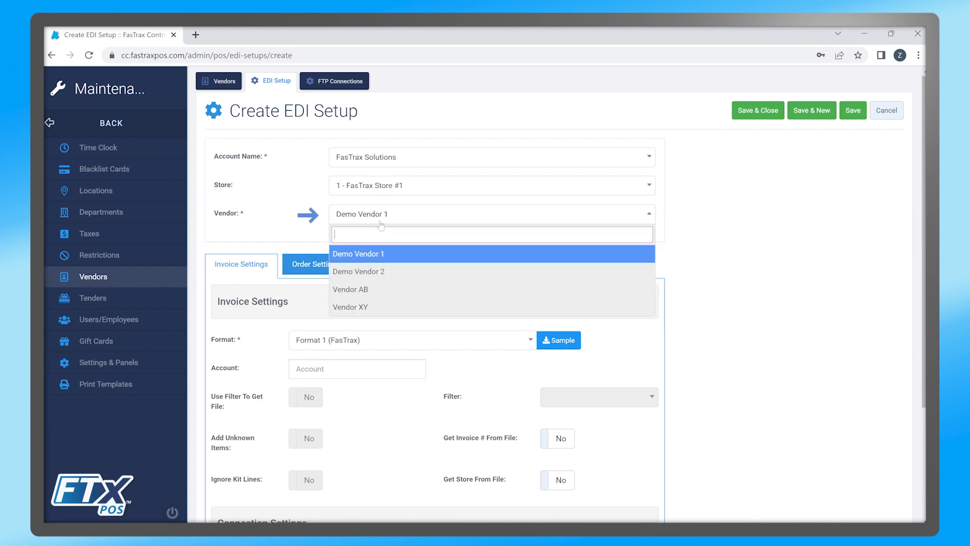
click(374, 254)
scroll(267, 232, down, 3)
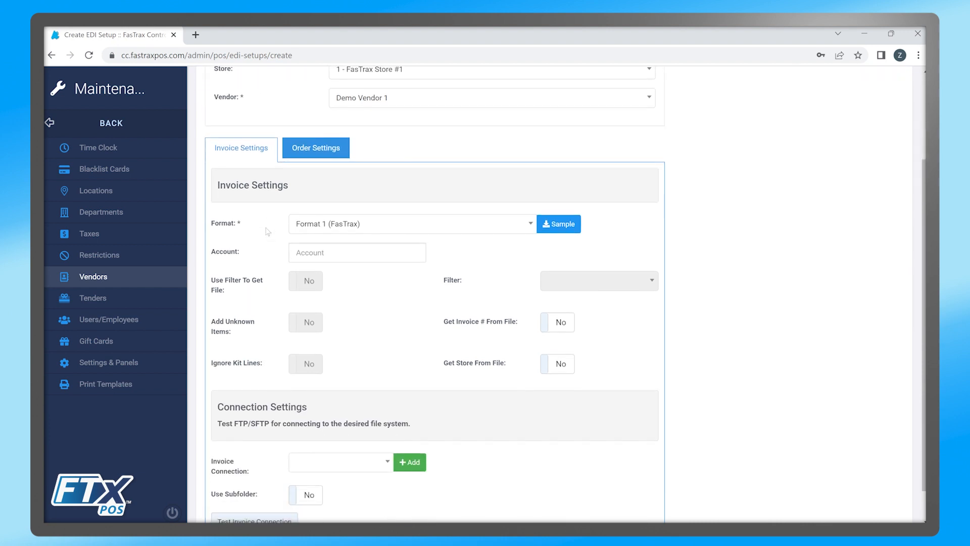
Choose Format 3 (Sledd) as the invoice format and preview its sample layout.
click(328, 232)
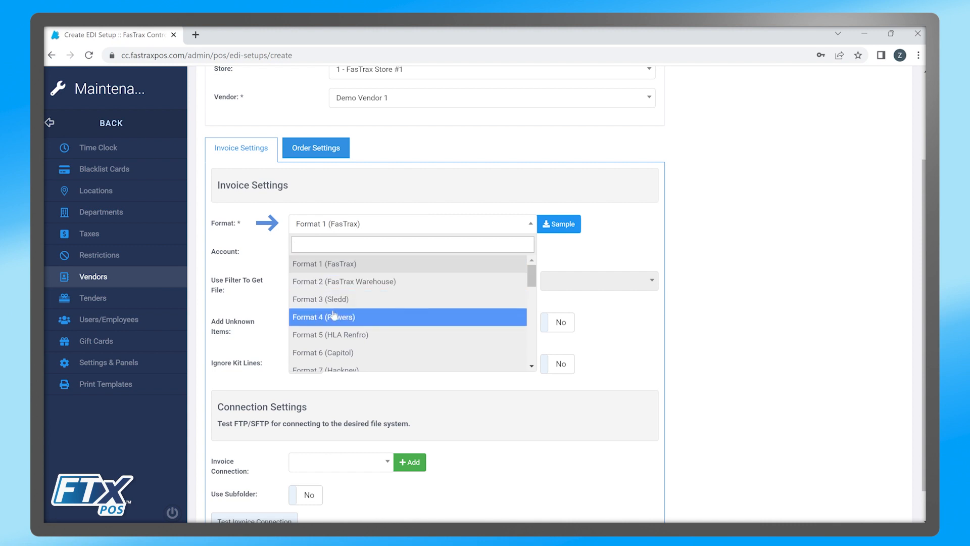
click(337, 302)
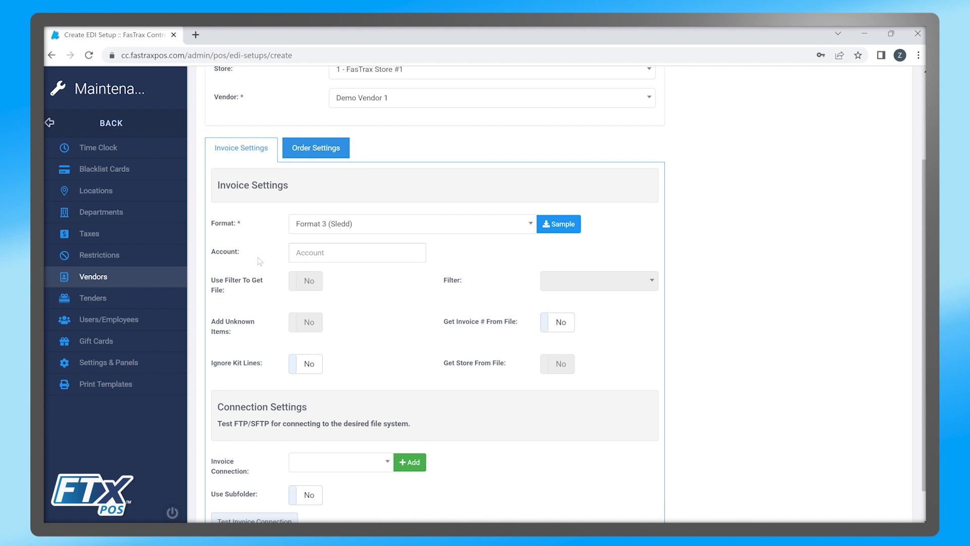
click(561, 224)
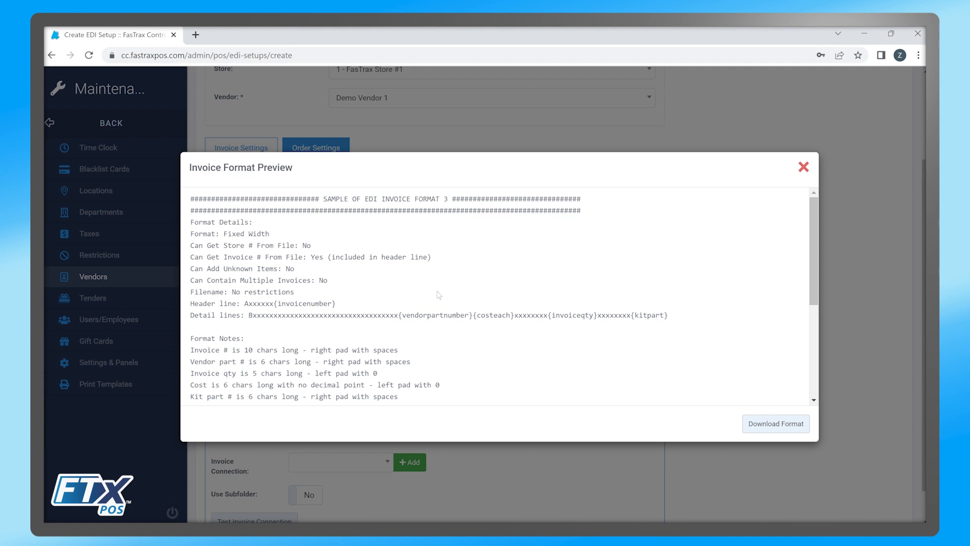
Close the Invoice Format Preview to return to the invoice settings.
click(804, 168)
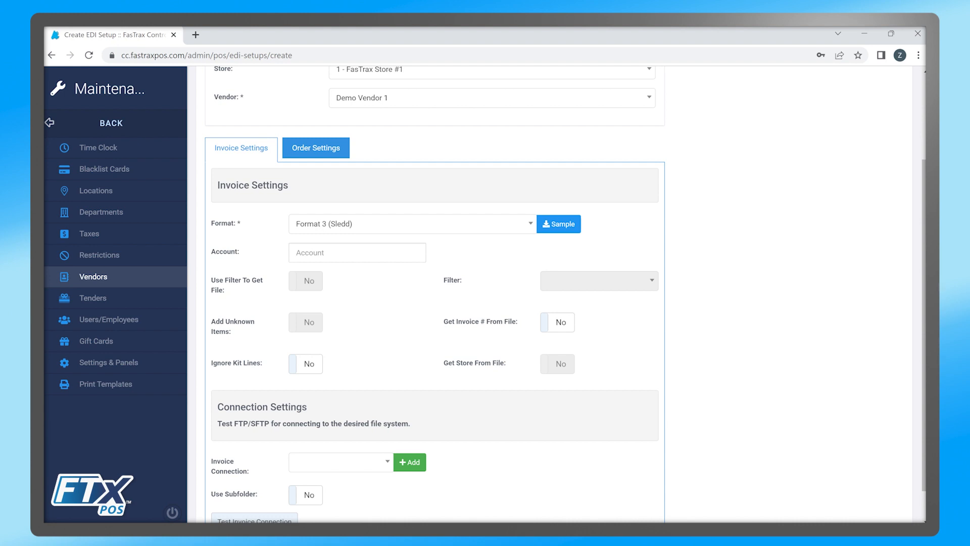
Enter the vendor account number and choose Format 2 (FasTrax Warehouse) as the invoice format.
click(358, 253)
text(327)
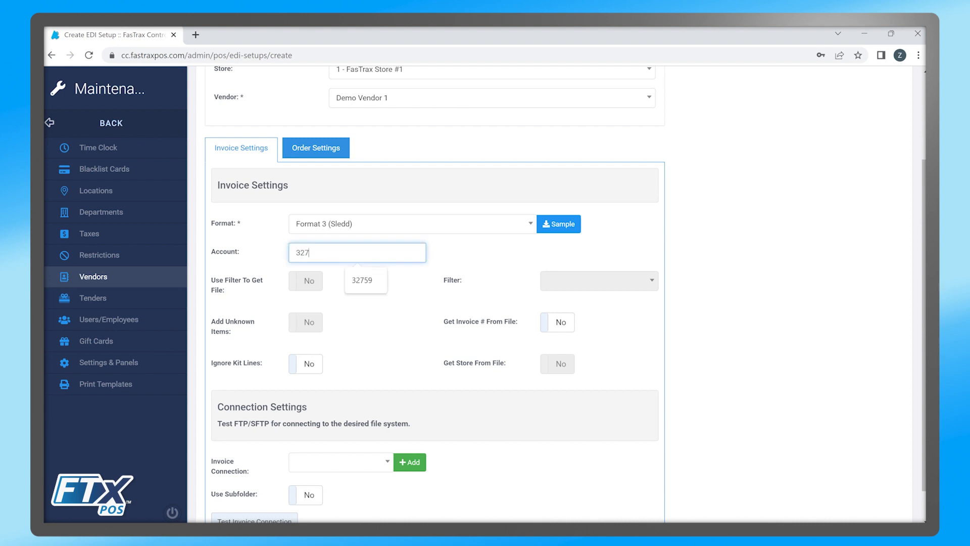
text(59)
click(372, 225)
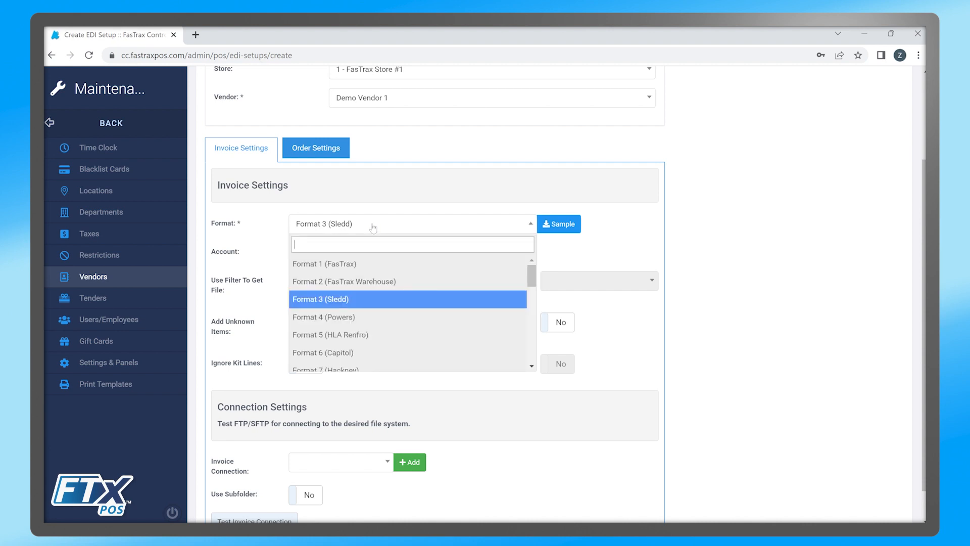
click(374, 284)
scroll(422, 284, down, 1)
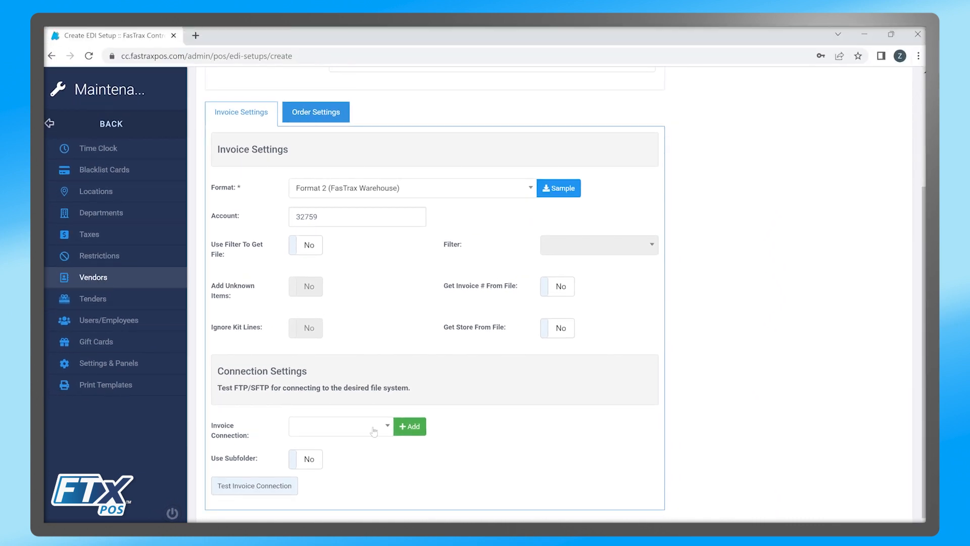
Start a new FTP invoice connection and name it FTXDemo.
click(411, 429)
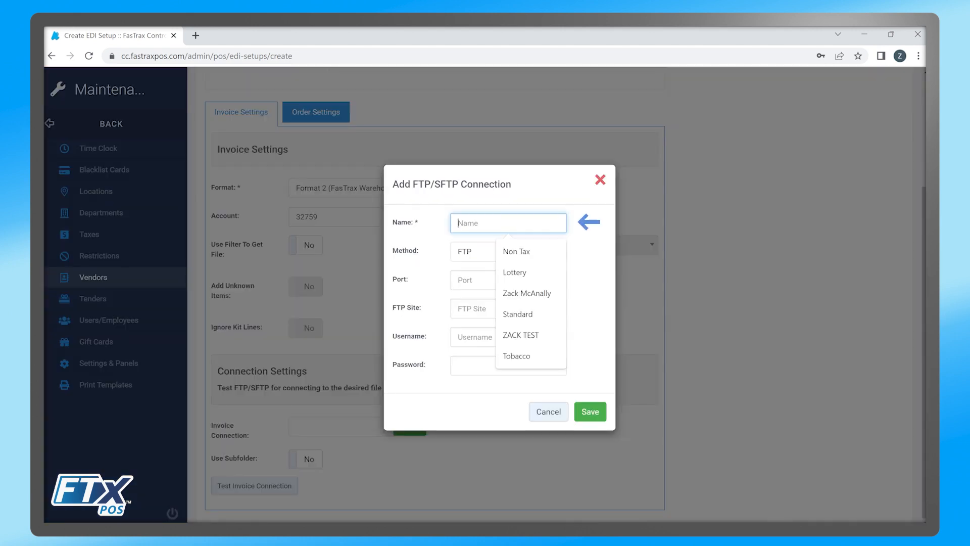
text(FTXDemo)
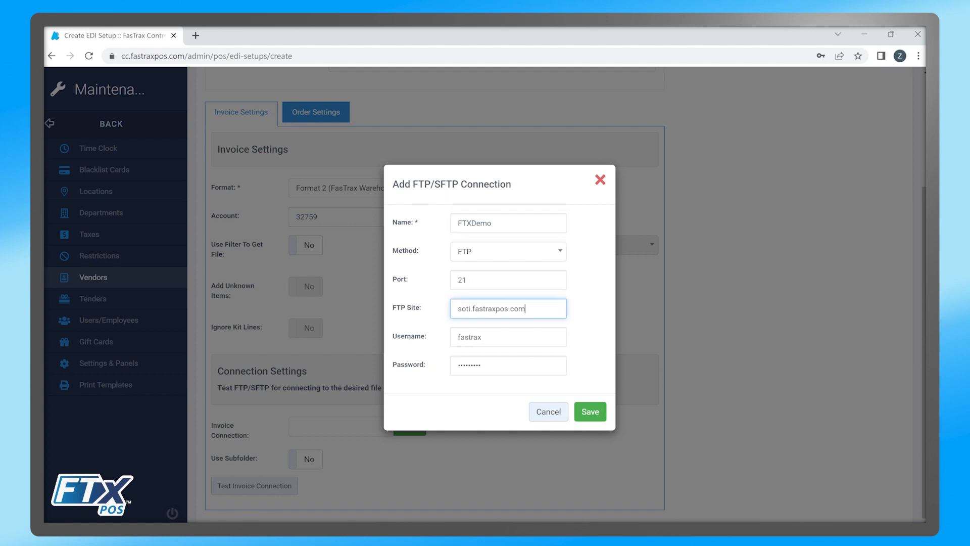
Save the FTXDemo connection, read invoices from subfolder DemoInvoice, and open Order Settings.
click(590, 411)
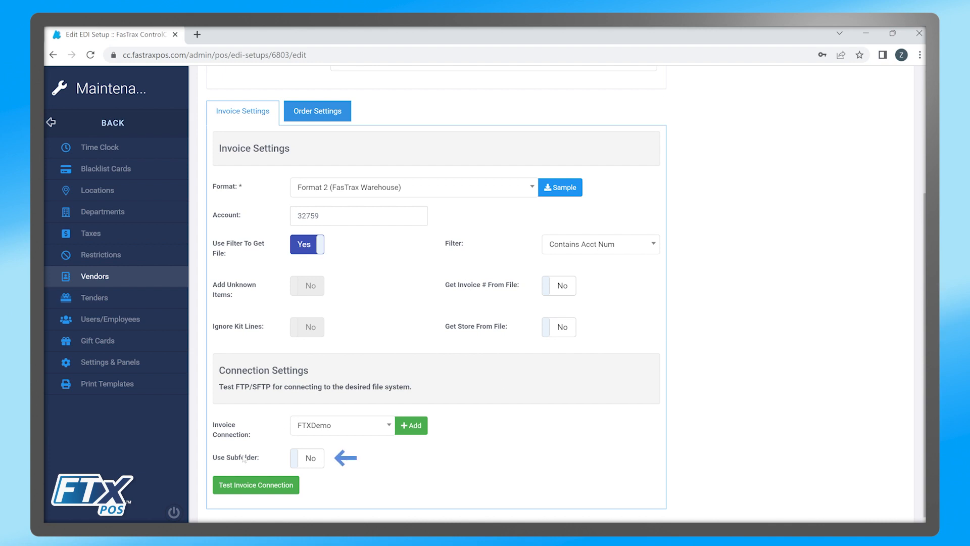
click(306, 458)
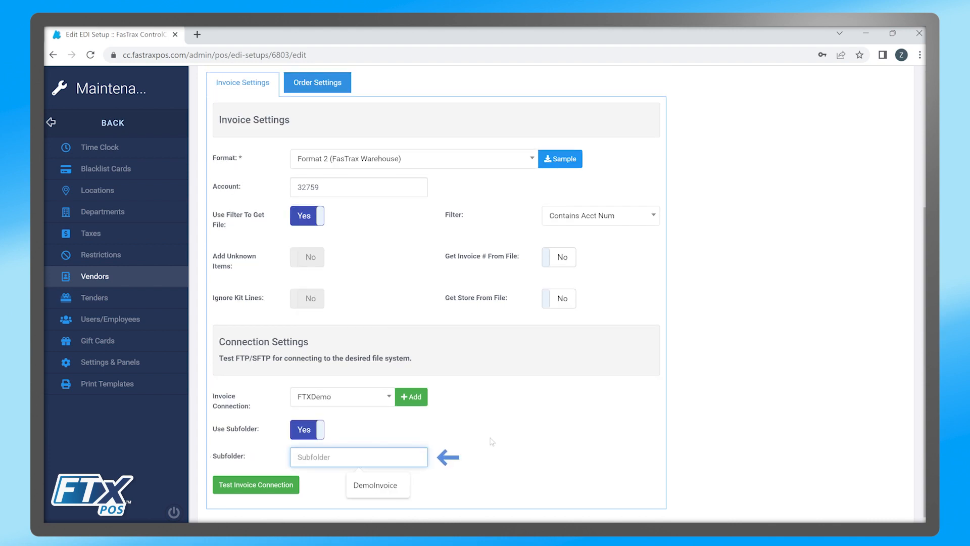
click(518, 441)
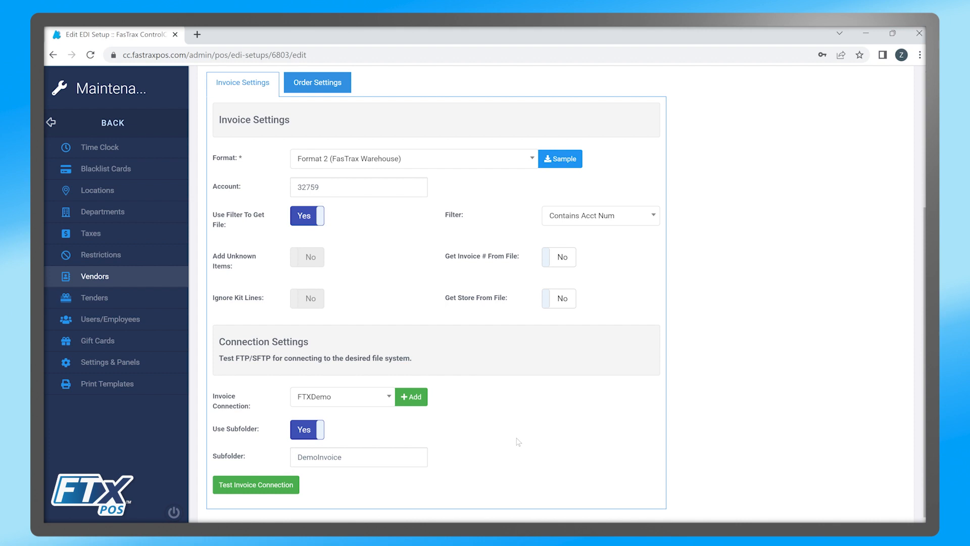
scroll(518, 441, up, 1)
click(329, 144)
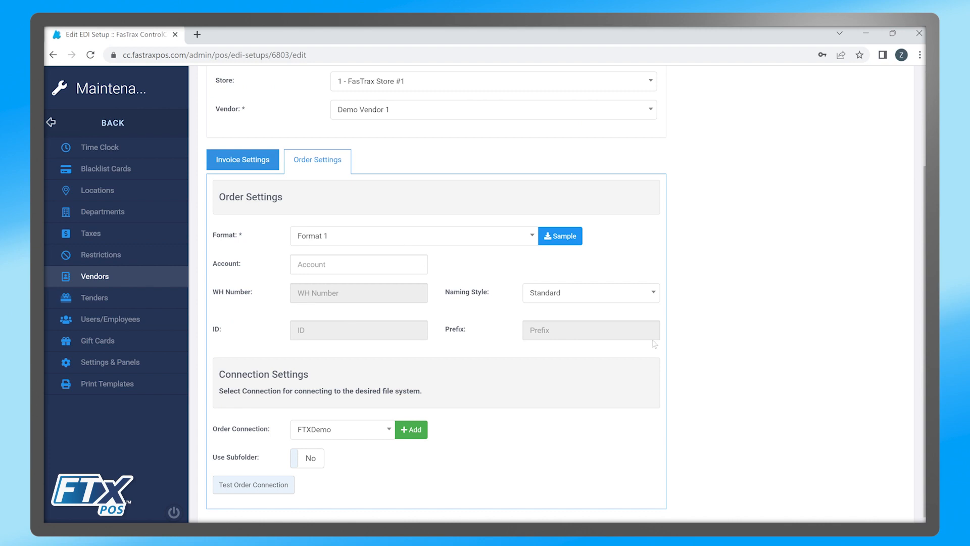
Set the order format to Format 2 and check its sample preview.
click(349, 236)
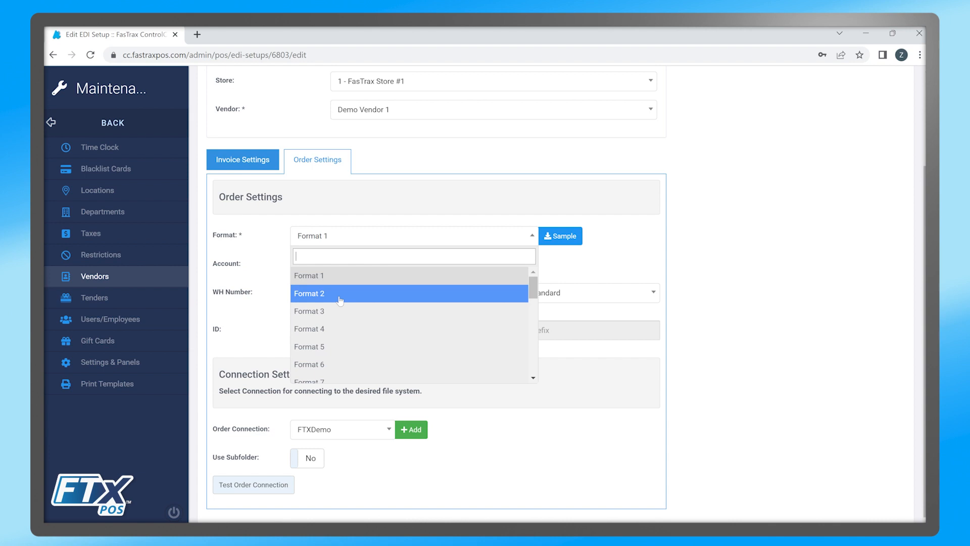
click(340, 301)
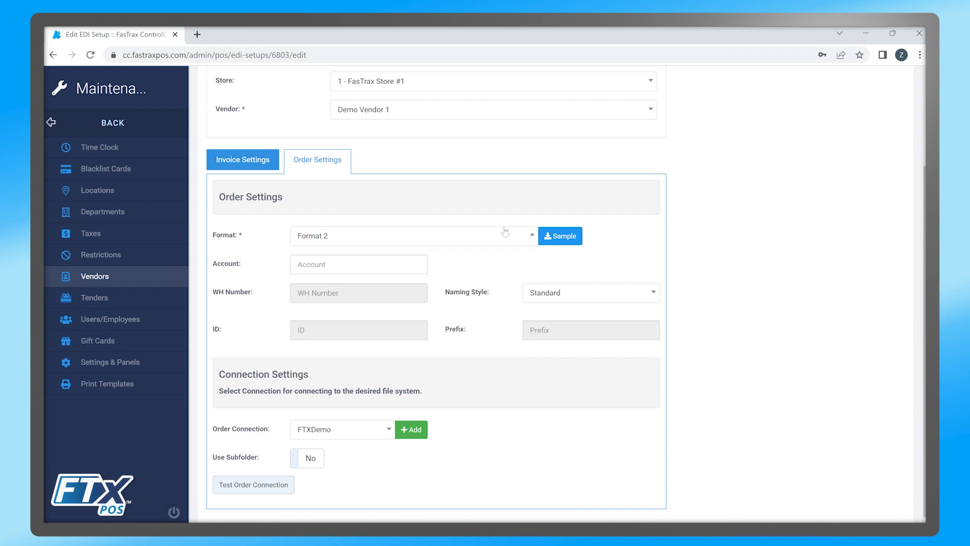
click(557, 239)
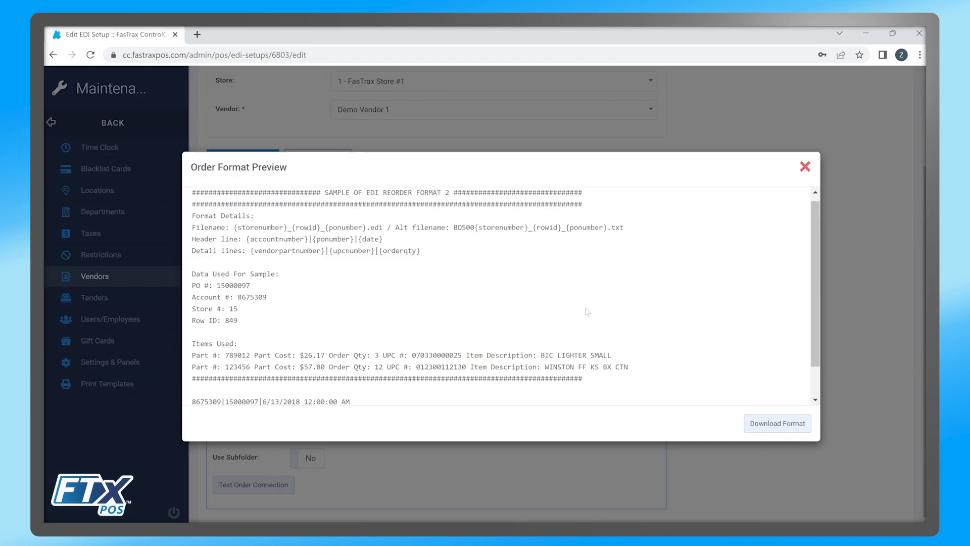
scroll(587, 312, up, 1)
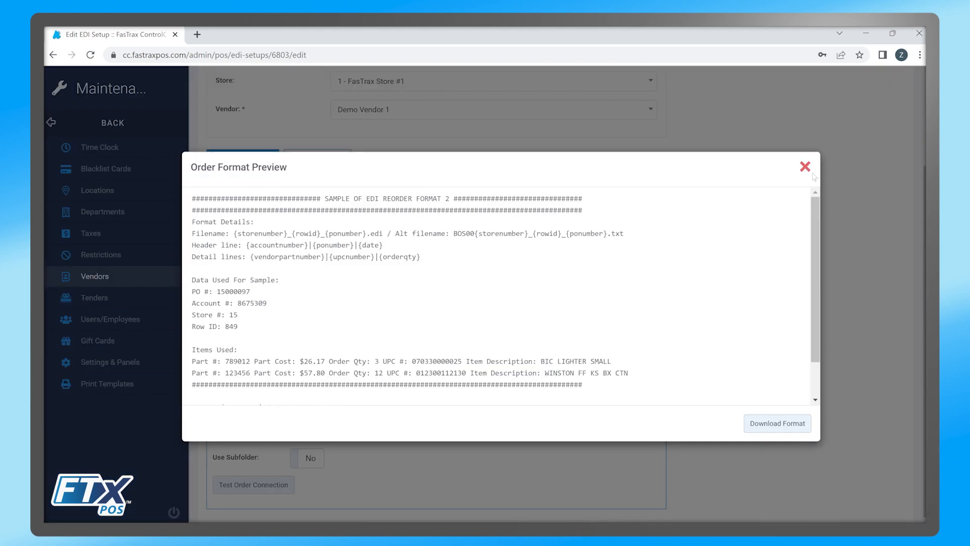
click(804, 167)
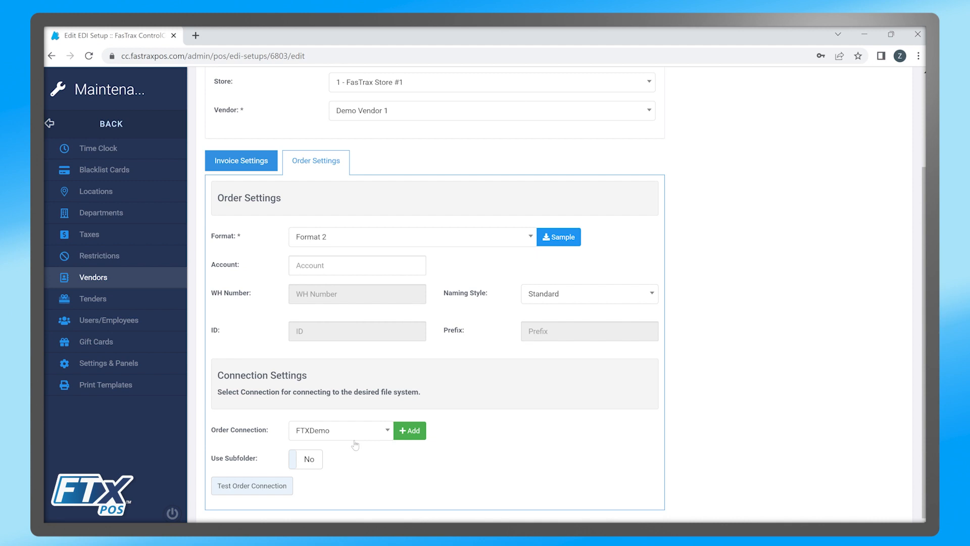
Turn on Use Subfolder for orders with subfolder name DemoOre.
click(308, 458)
click(347, 481)
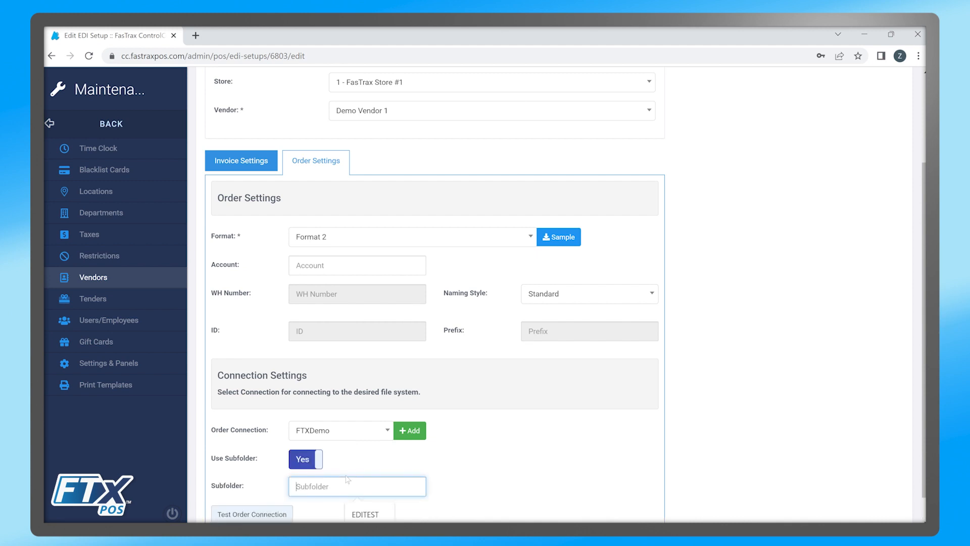
text(DemoOre)
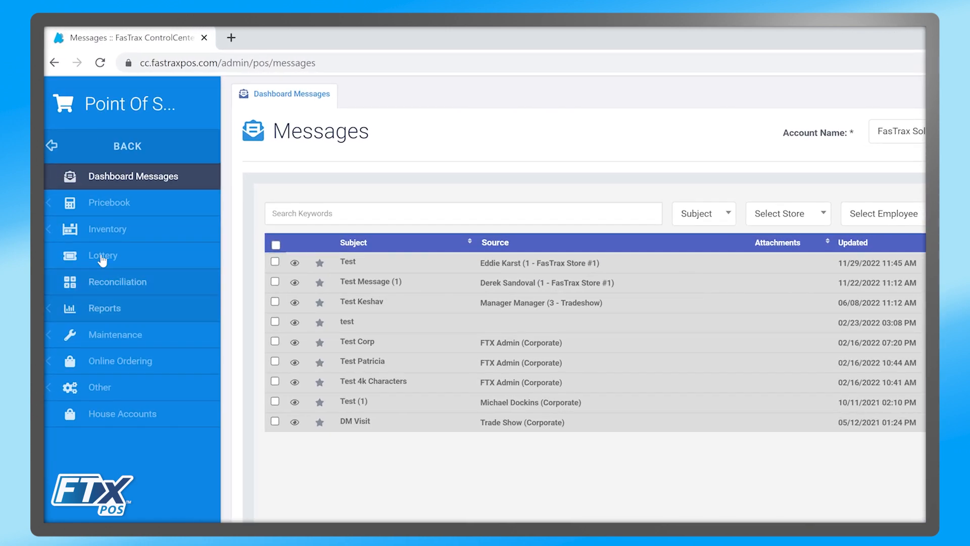
Send the DEMO ORDER purchase order to Demo Vendor 1 via EDI, then open it.
click(107, 230)
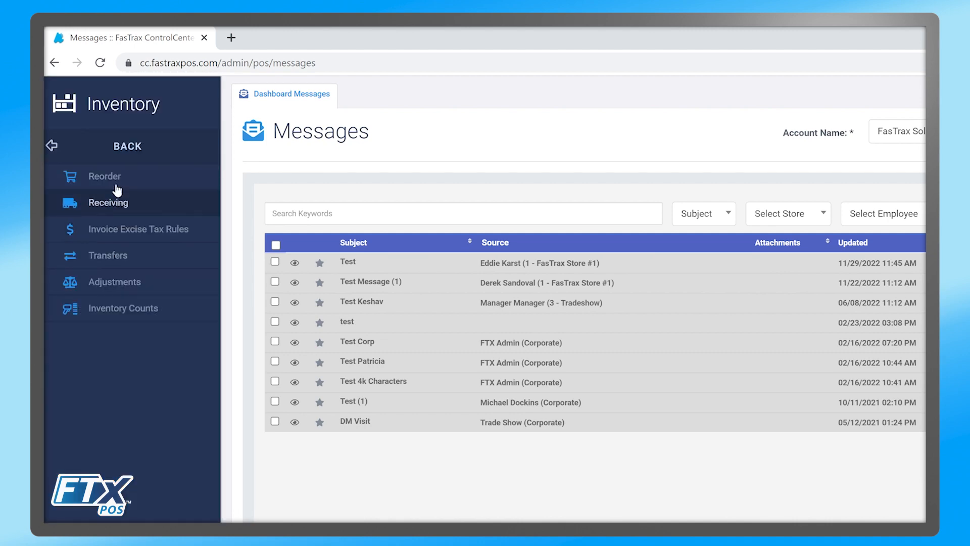
click(113, 178)
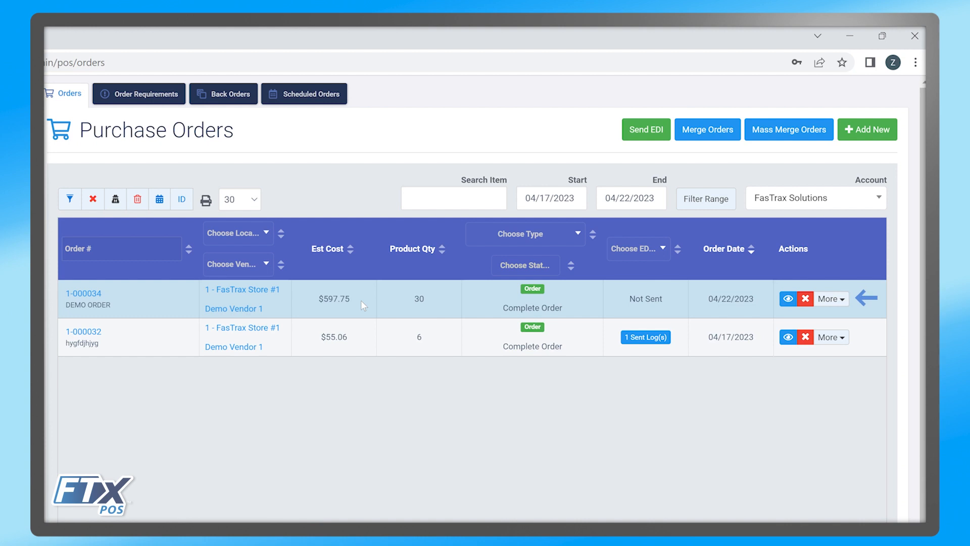
click(830, 299)
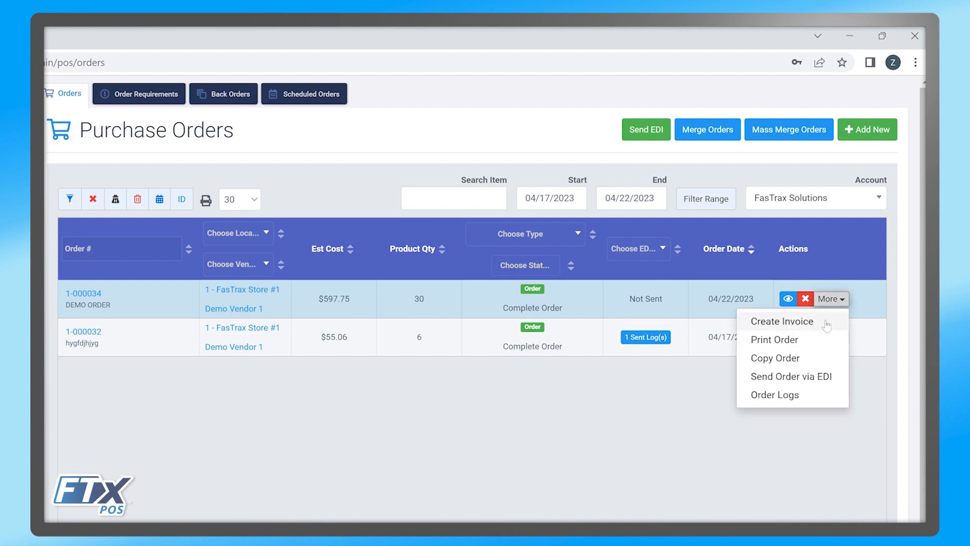
click(814, 382)
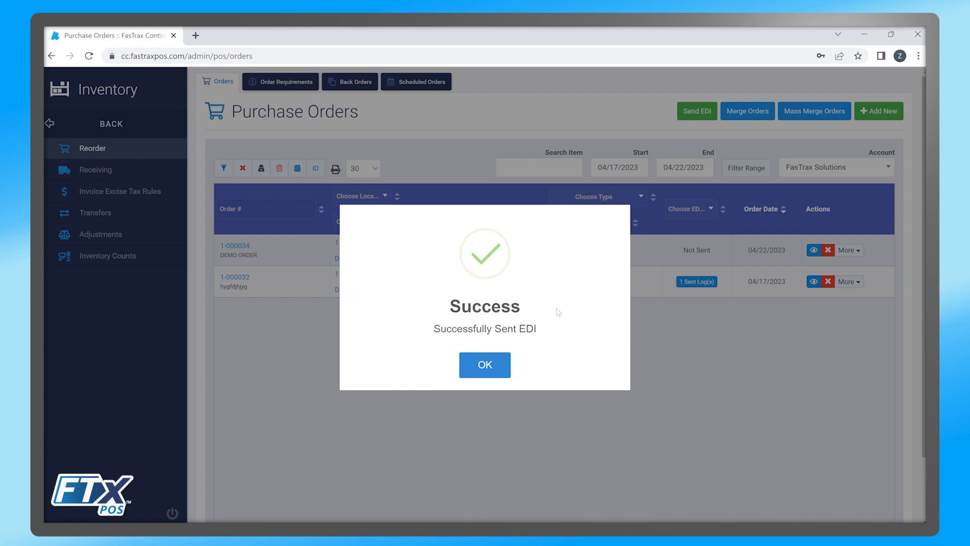
click(481, 367)
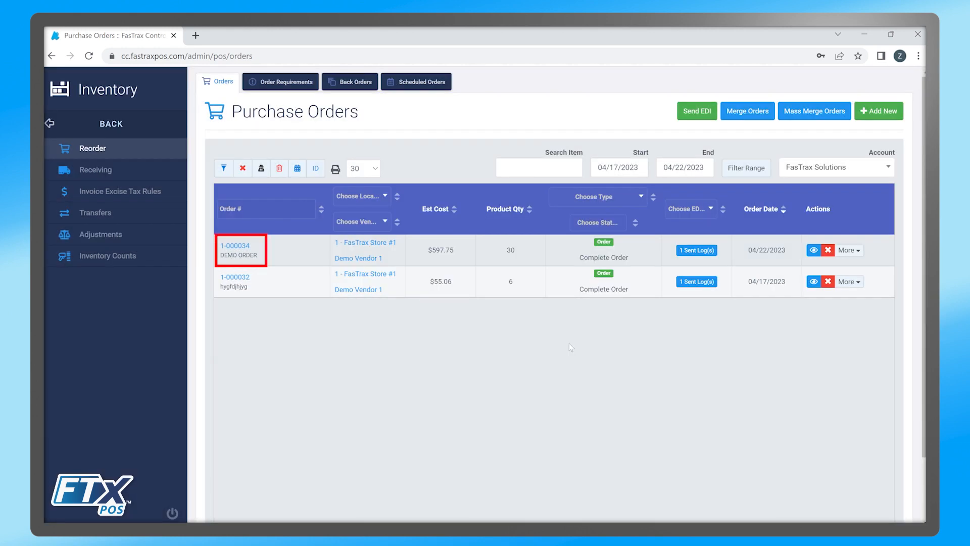
click(242, 246)
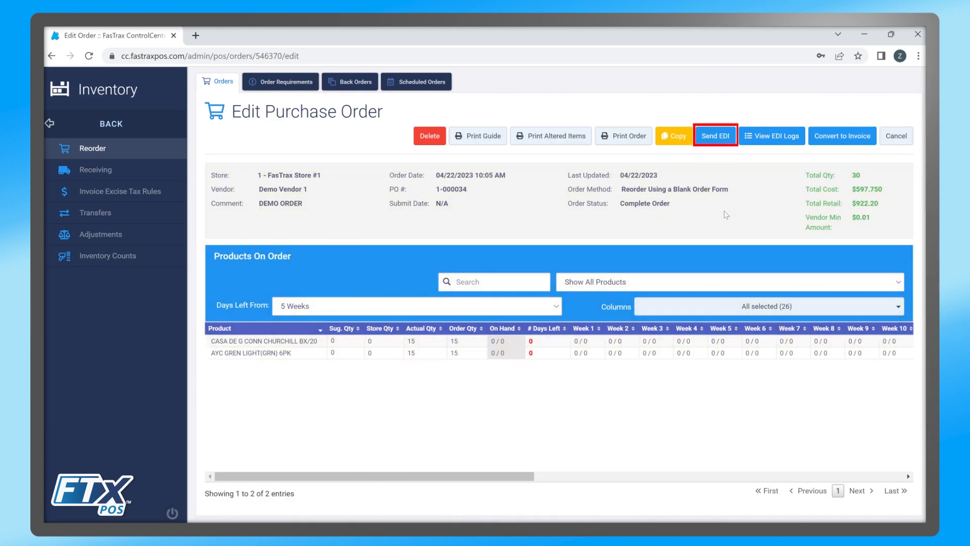
Cancel a resend of order 1-000034 and confirm its single EDI send at 04/22/2023 10:09 AM, then return to Dashboard Messages.
click(716, 135)
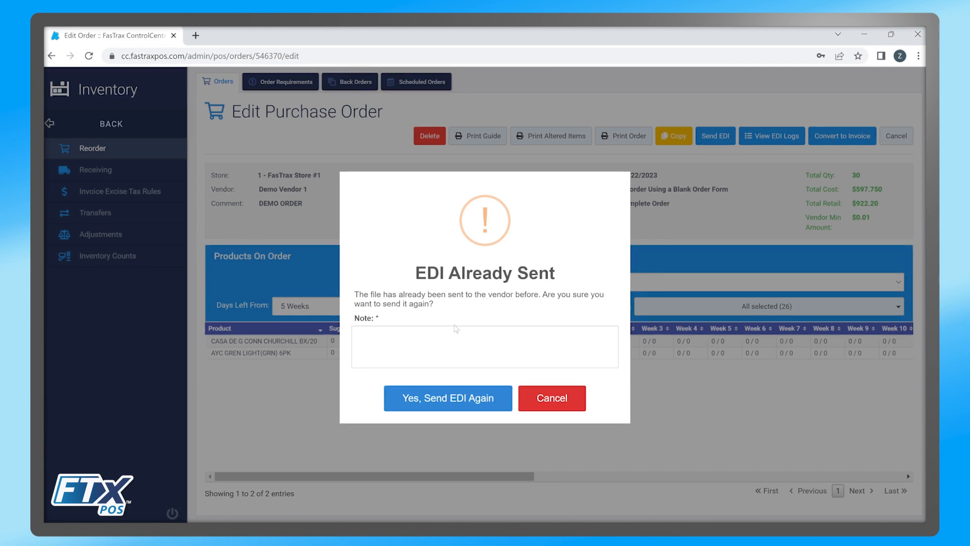
click(552, 398)
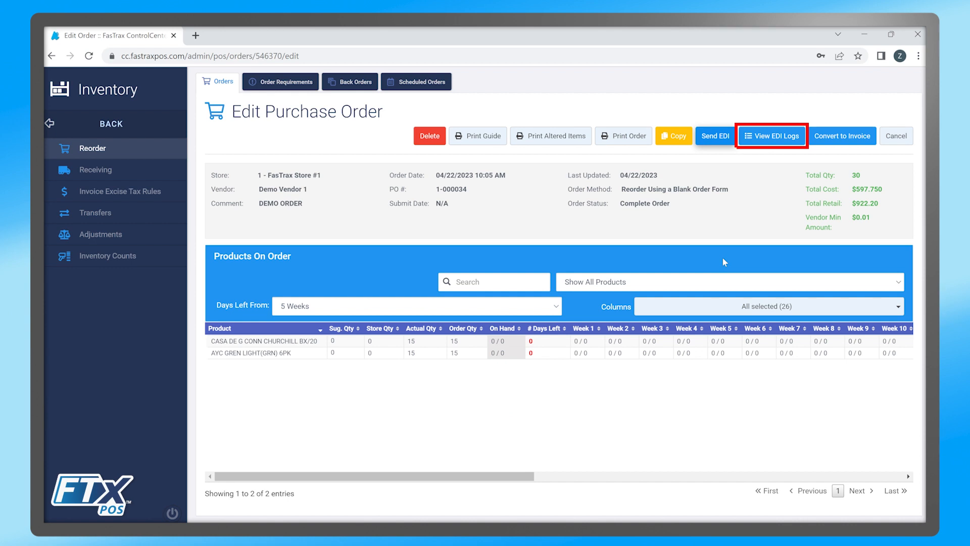
click(771, 136)
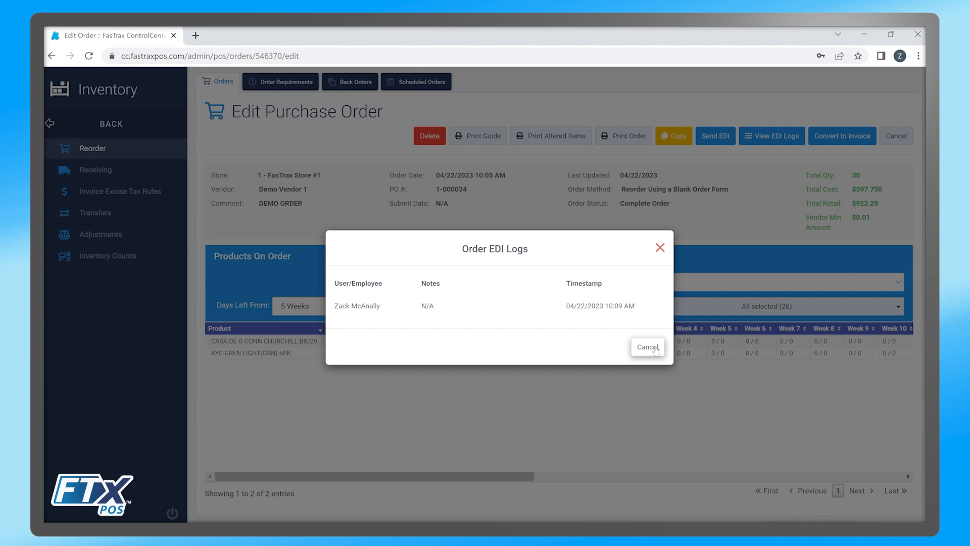
click(656, 350)
click(106, 175)
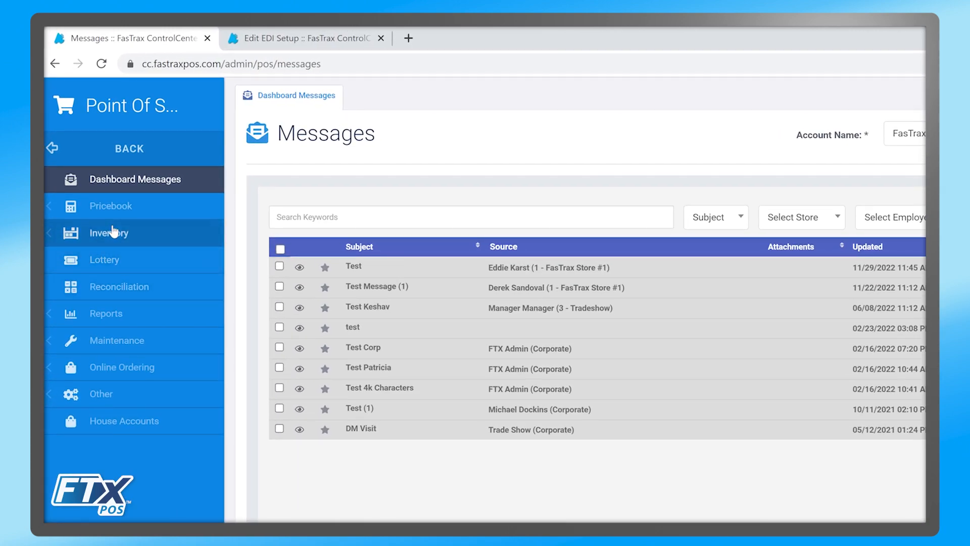
Go to Inventory > Receiving and switch to the EDI Import tab.
click(113, 232)
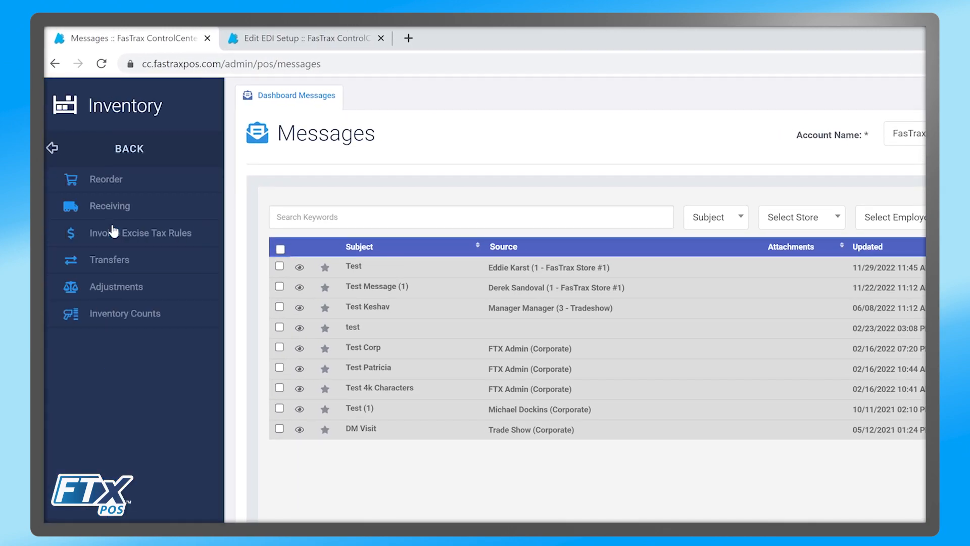
click(120, 211)
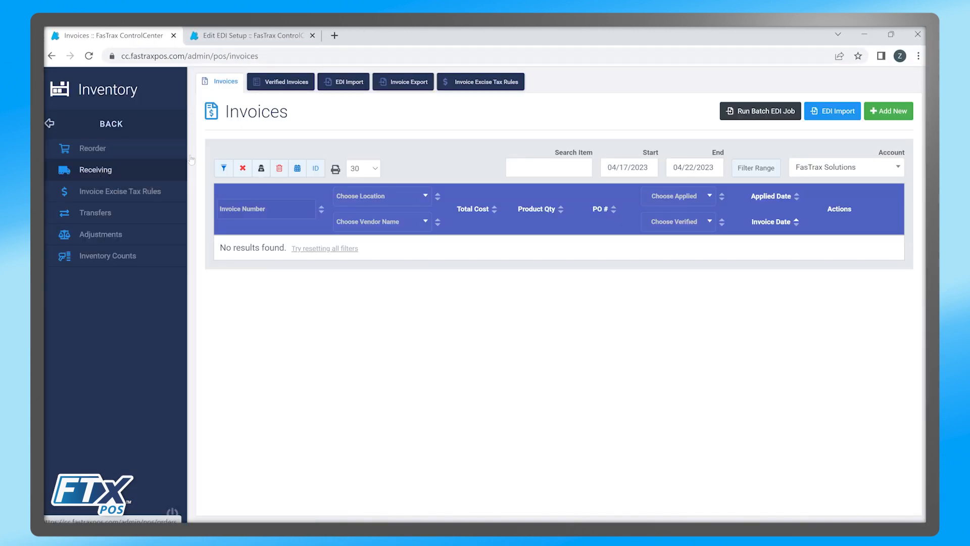
click(345, 85)
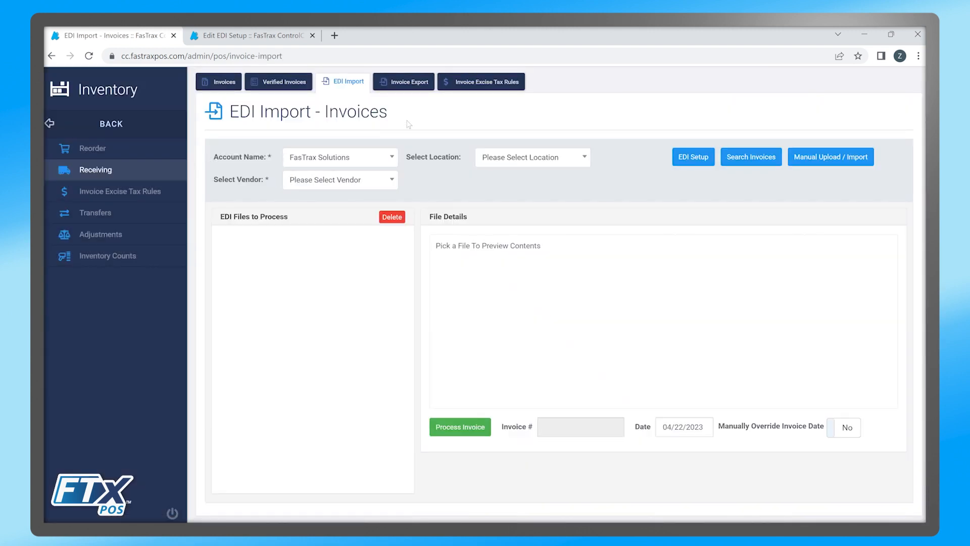
Search EDI invoices for location 1 - FasTrax Store #1 and vendor Demo Vendor 1.
click(534, 166)
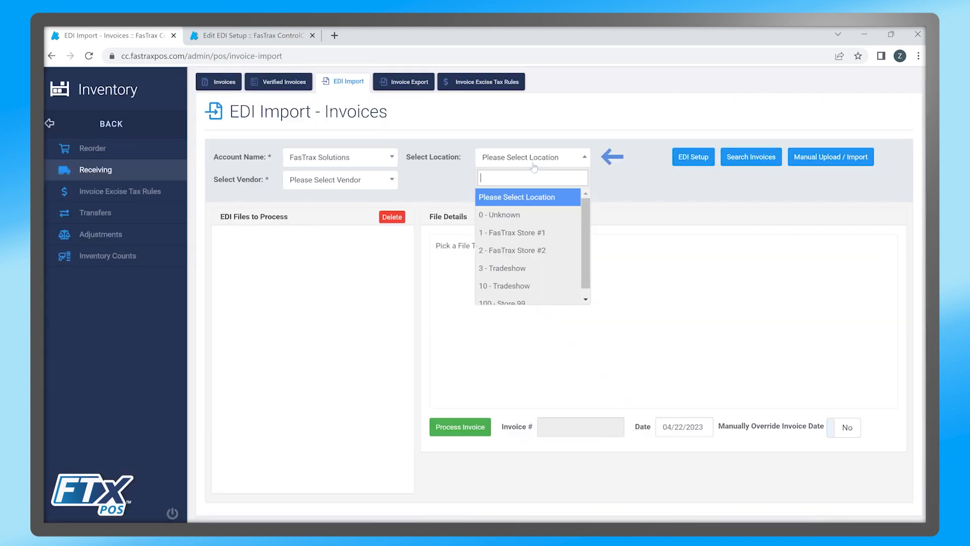
click(511, 233)
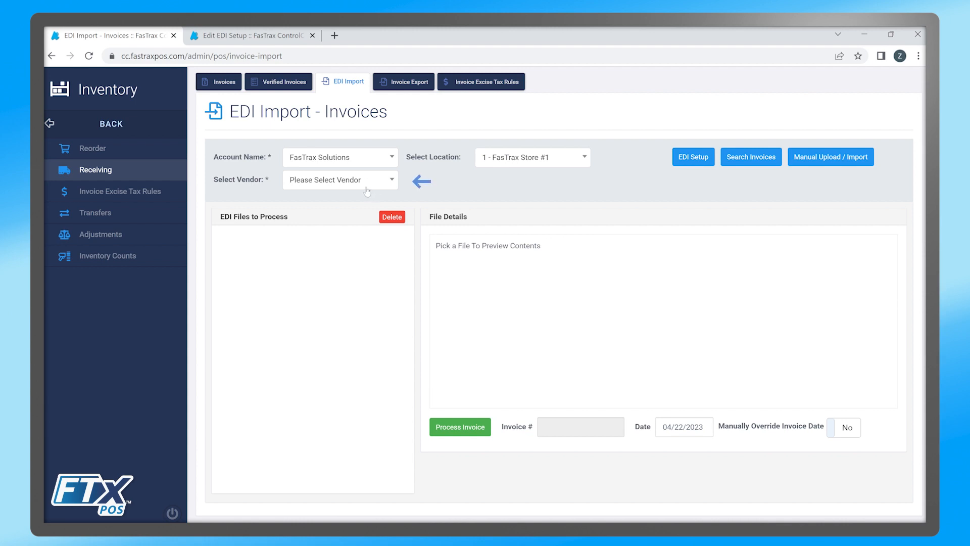
click(366, 188)
click(335, 237)
click(749, 159)
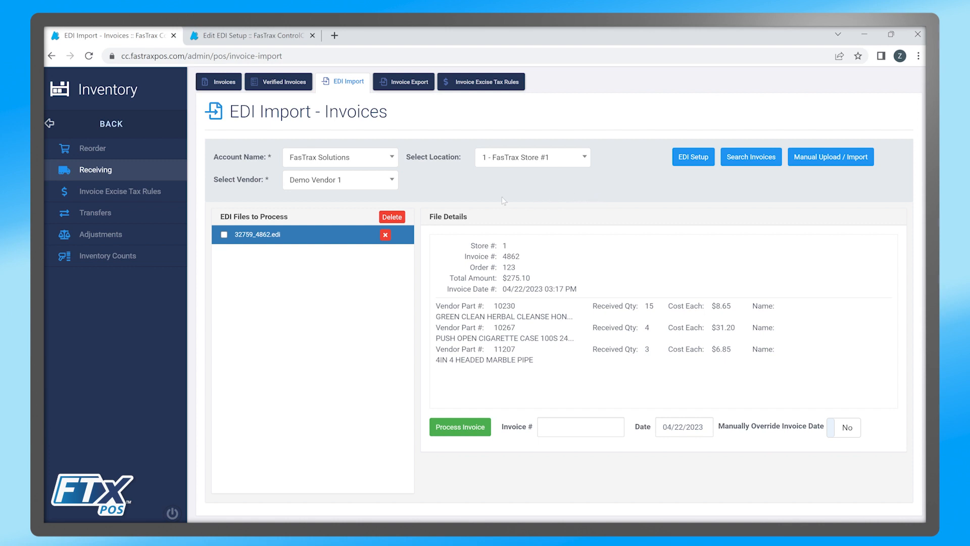
Select file 32759_4862.edi and enter invoice number DEMOINVOICE1.
click(267, 235)
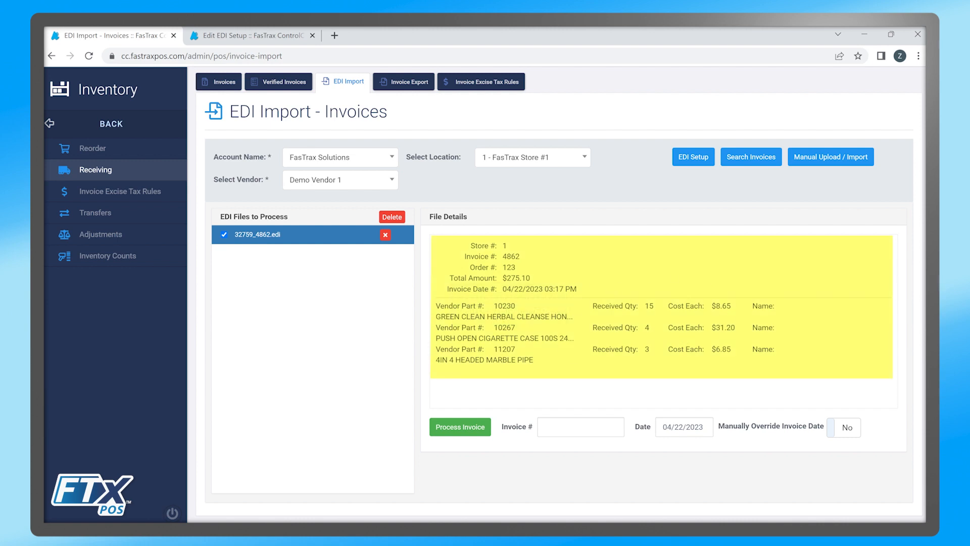
click(590, 423)
text(DEMOINVOICE1)
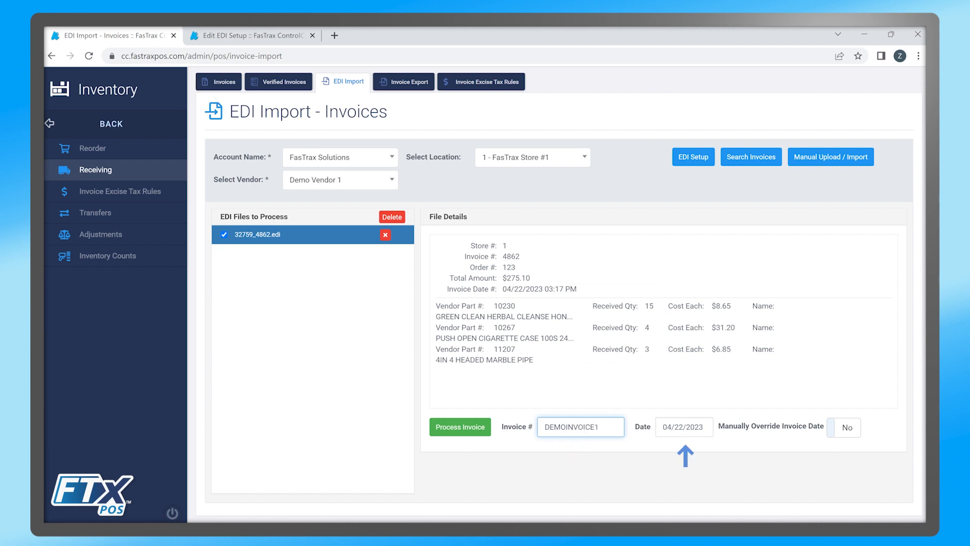
Process the invoice file, skipping the purchase order match, and open the imported invoice.
click(488, 434)
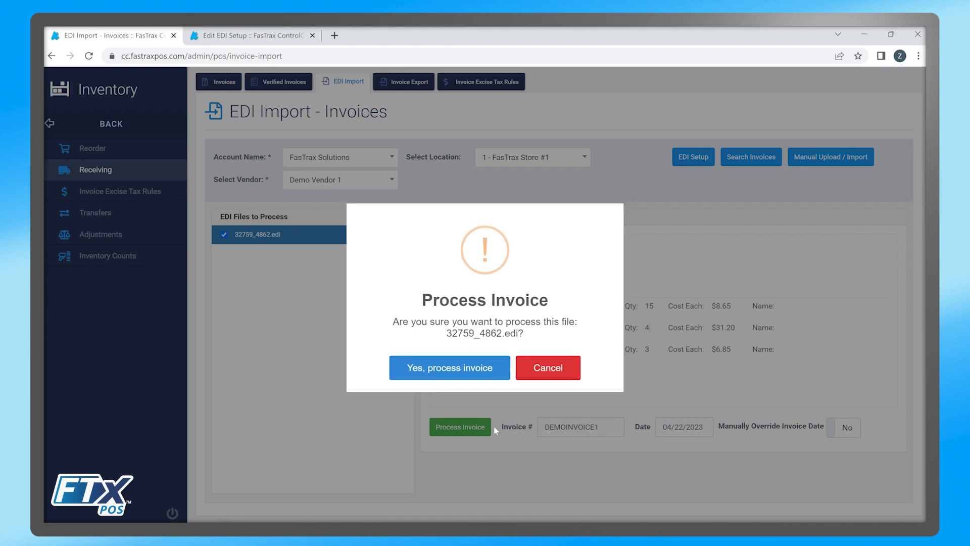
click(471, 378)
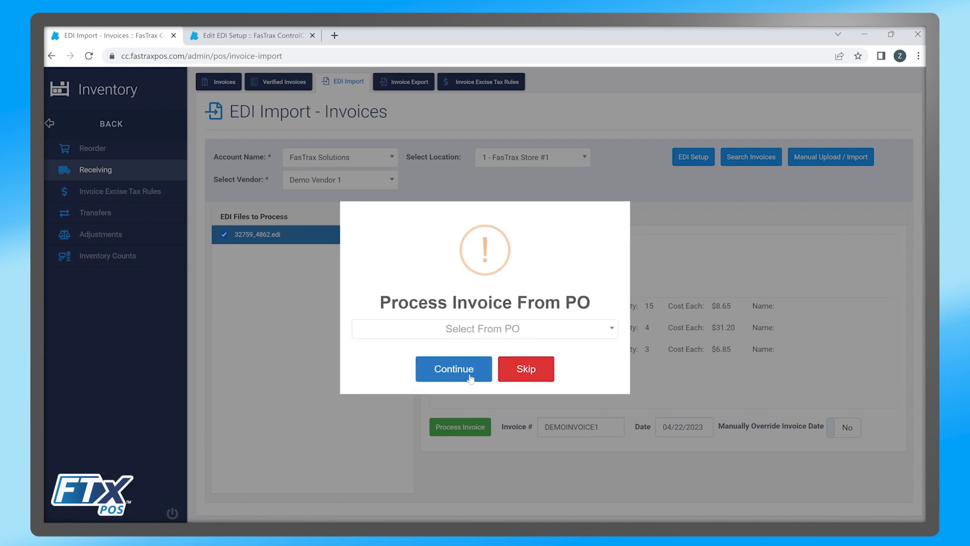
click(522, 370)
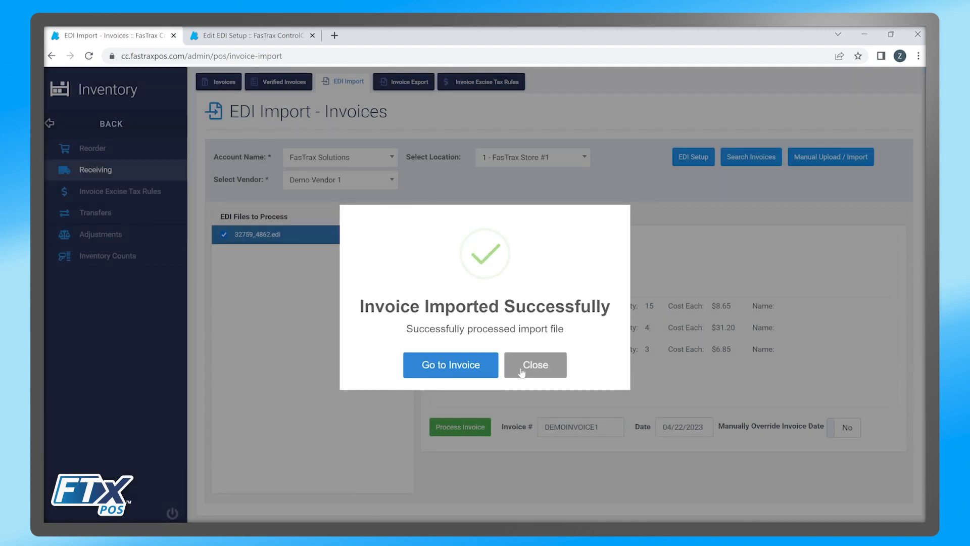
click(465, 359)
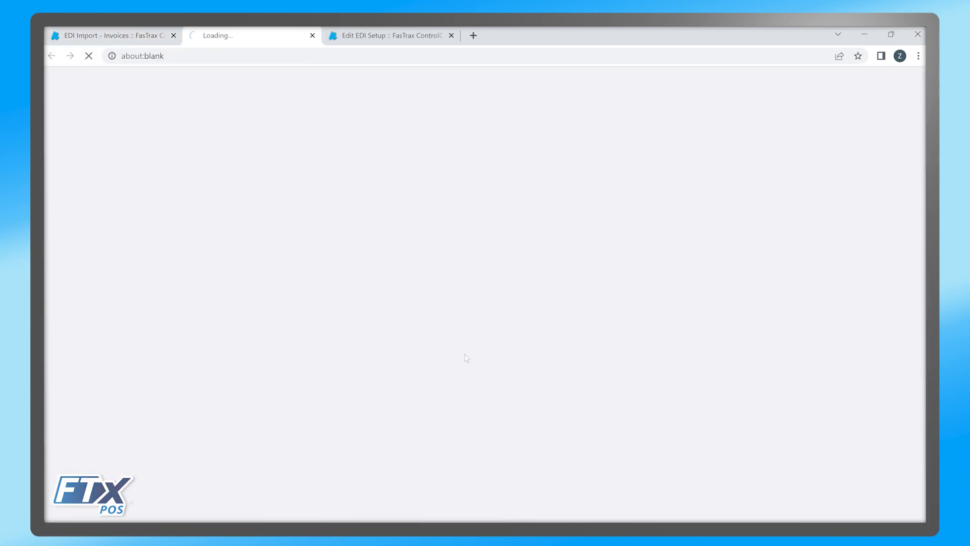